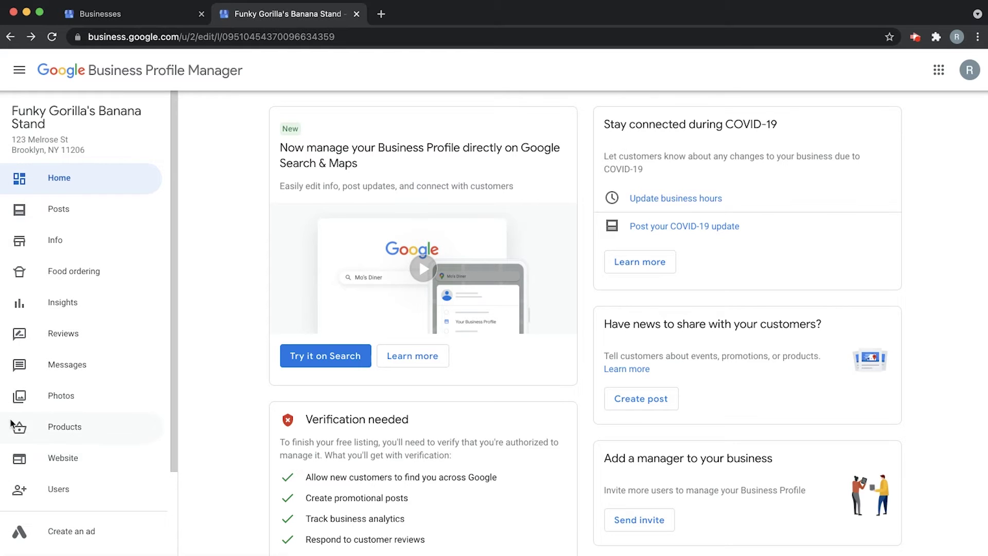
{"action": "left_click", "coordinate": [57, 490]}
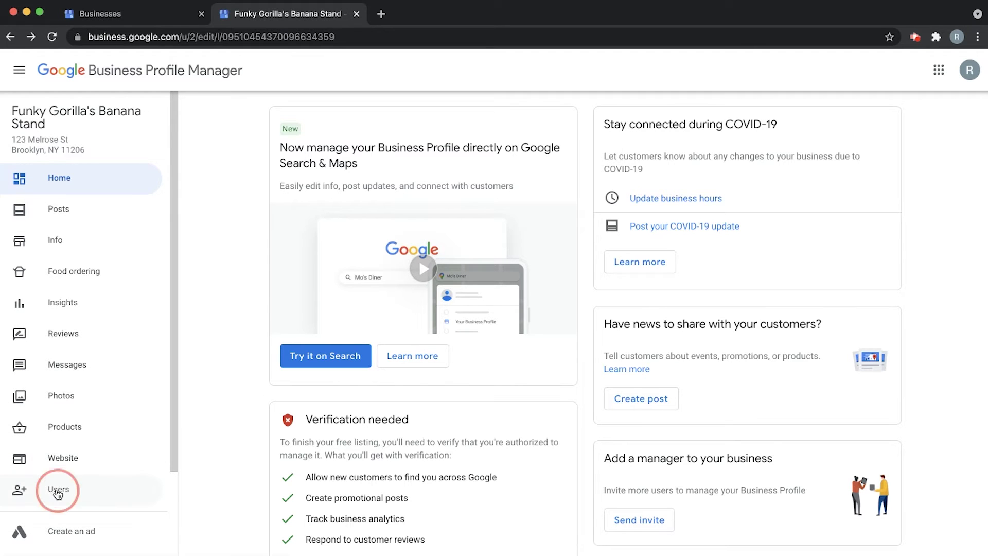
{"action": "left_click_drag", "start_coordinate": [335, 247], "coordinate": [437, 246]}
{"action": "left_click", "coordinate": [471, 311]}
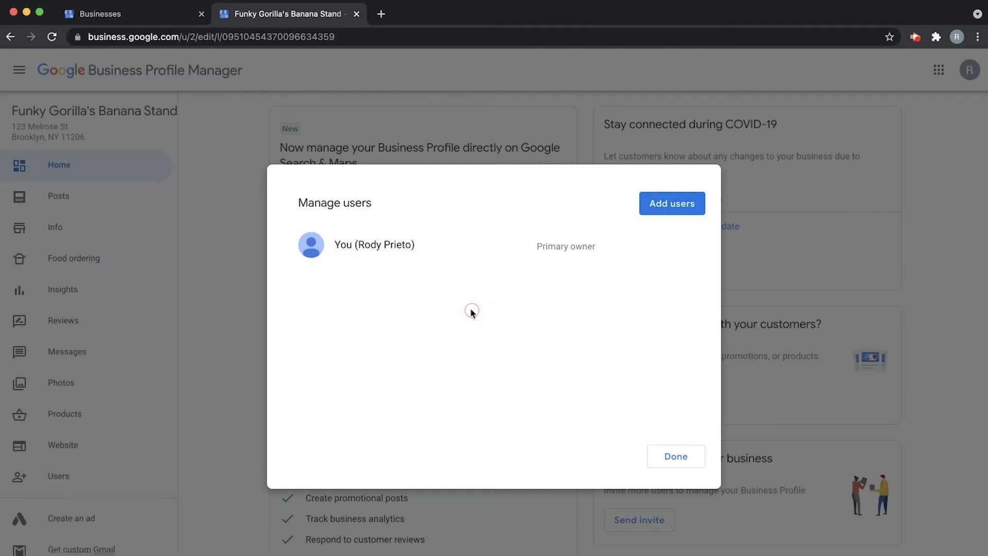
{"action": "left_click", "coordinate": [693, 205]}
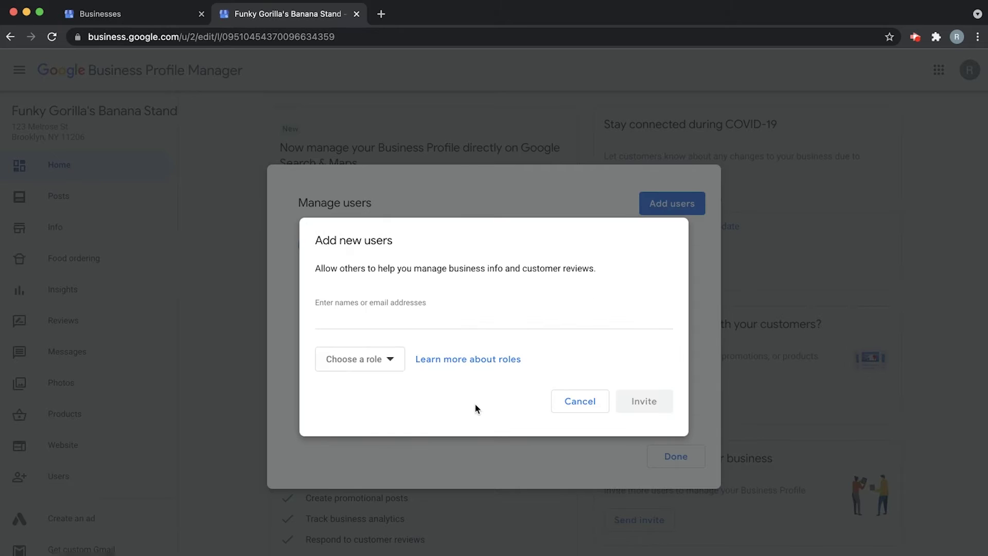
{"action": "left_click", "coordinate": [398, 313]}
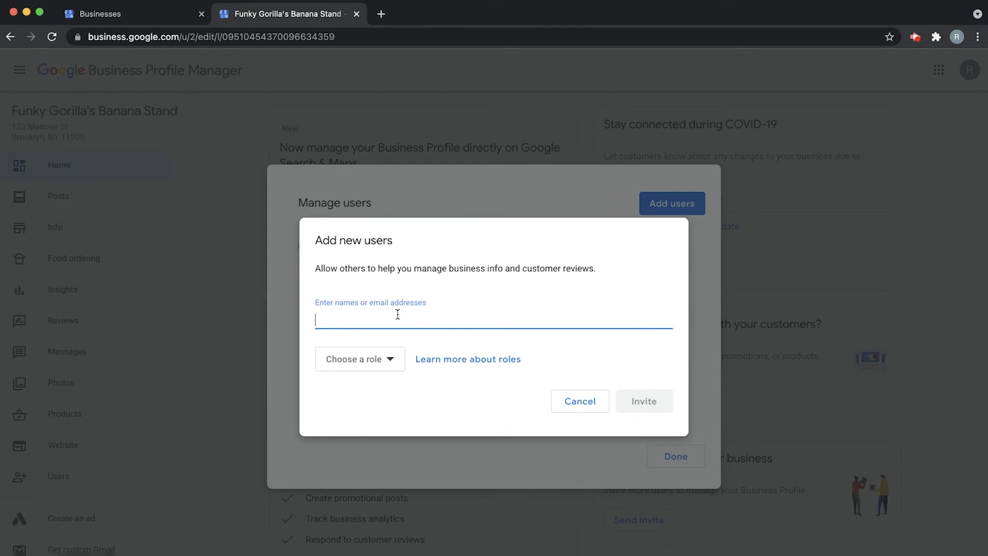
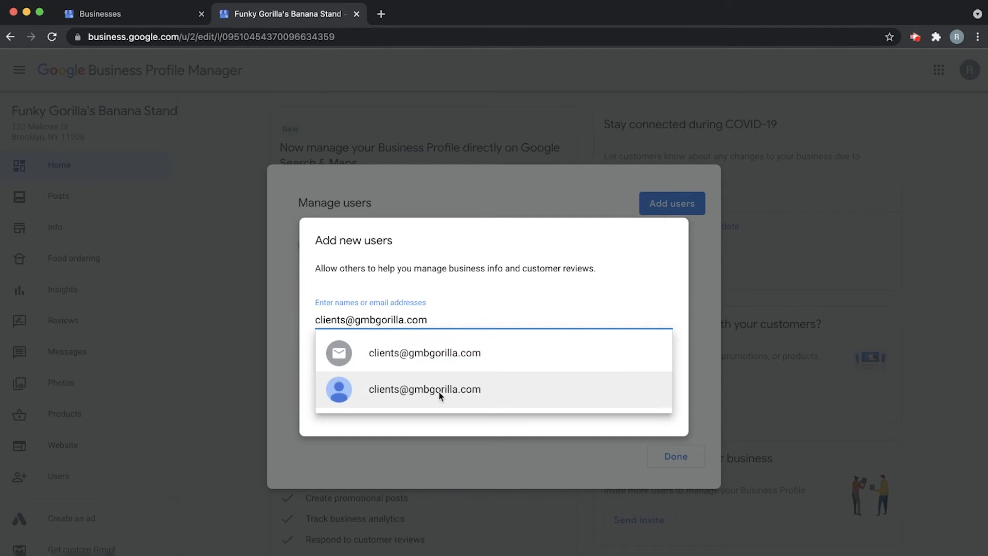
{"action": "left_click", "coordinate": [440, 393]}
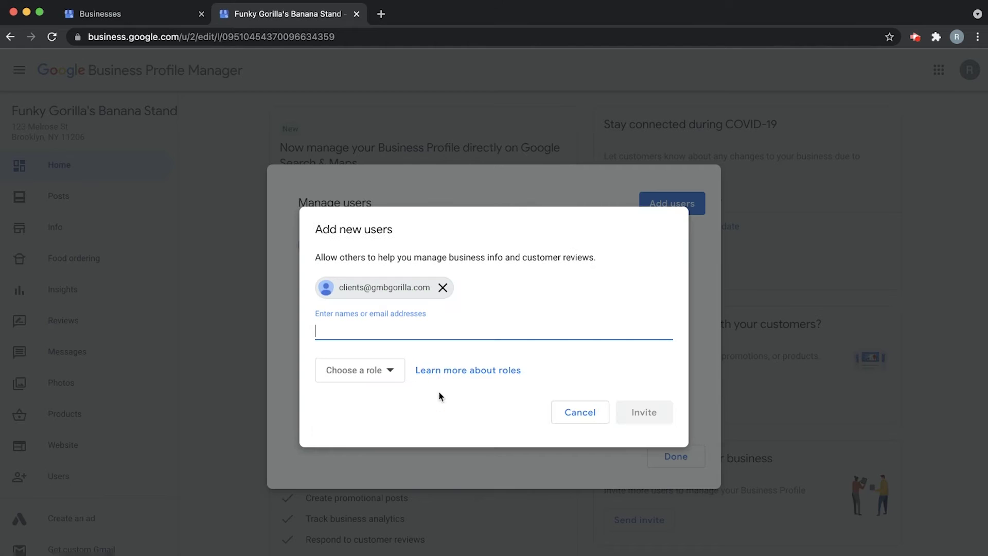
{"action": "left_click", "coordinate": [389, 379]}
{"action": "left_click", "coordinate": [351, 396]}
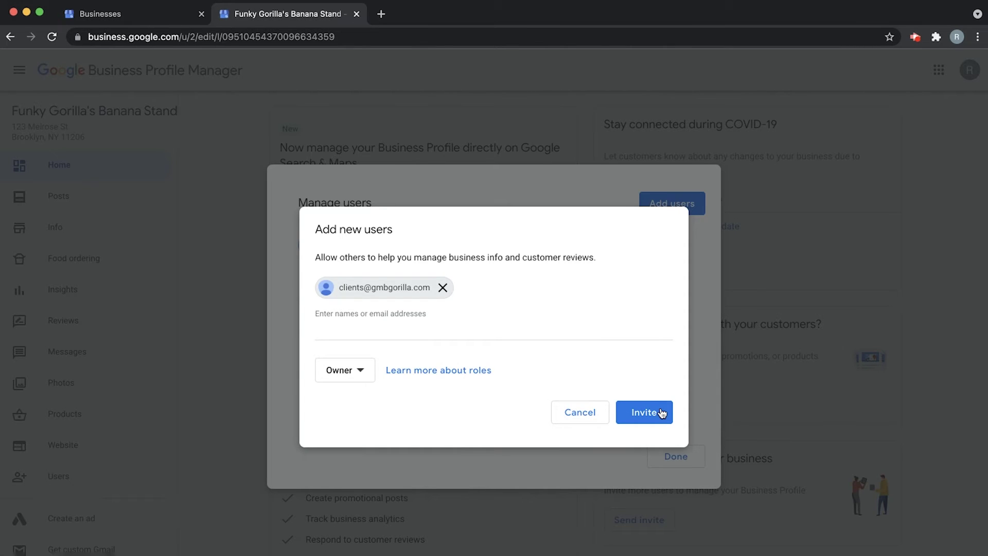
{"action": "left_click", "coordinate": [578, 412]}
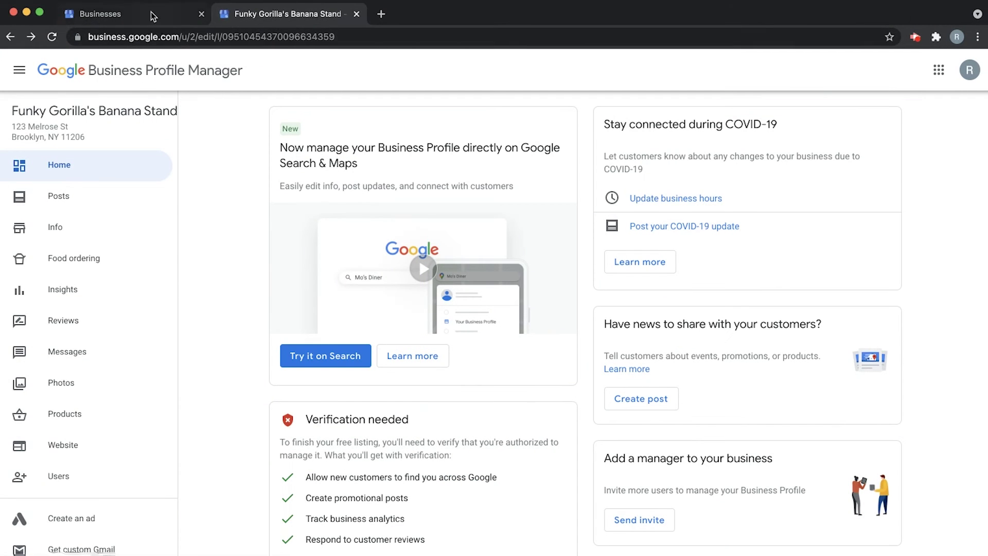
In the organization's Businesses list, check the signed-in account and select the Funky Gorilla's Bananas group.
{"action": "left_click", "coordinate": [150, 13]}
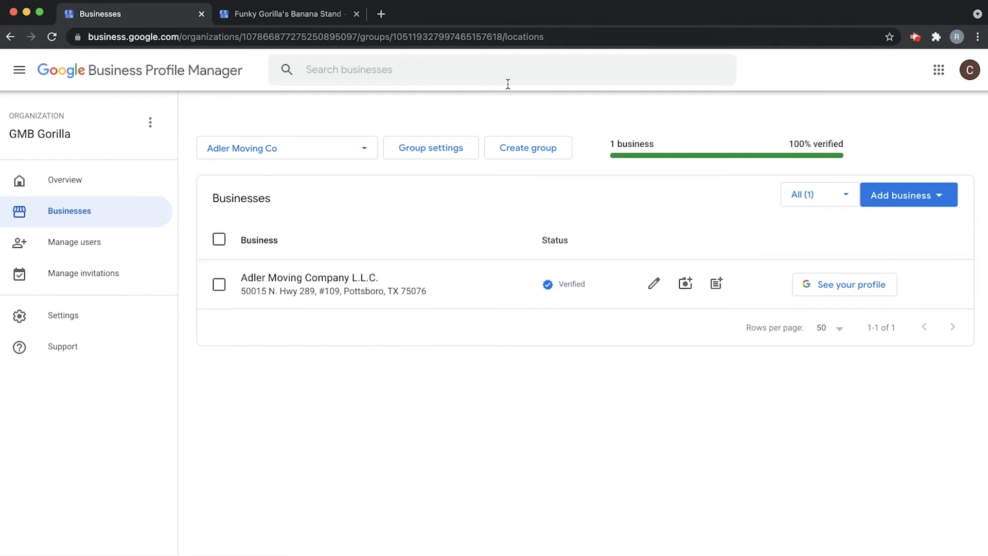
{"action": "left_click", "coordinate": [974, 72]}
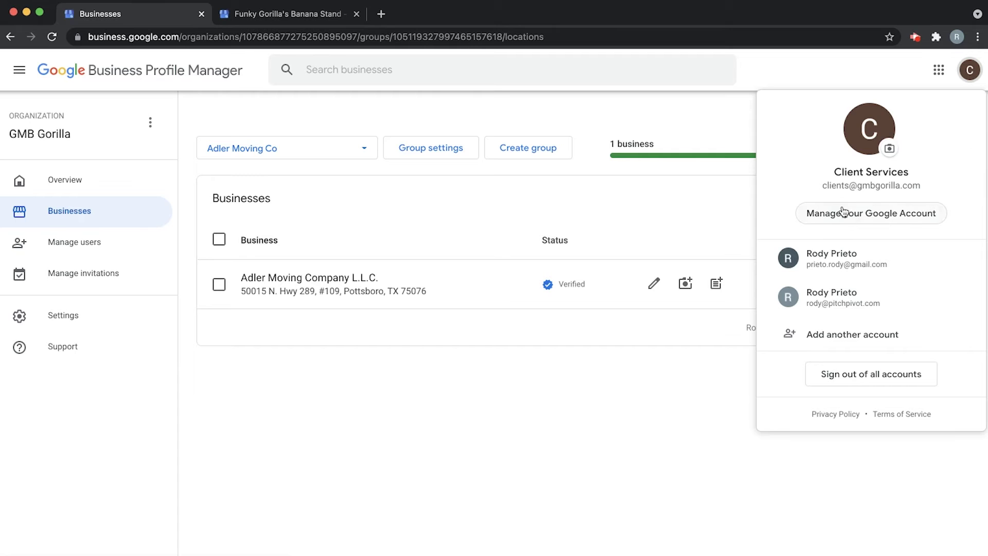
{"action": "left_click", "coordinate": [567, 411]}
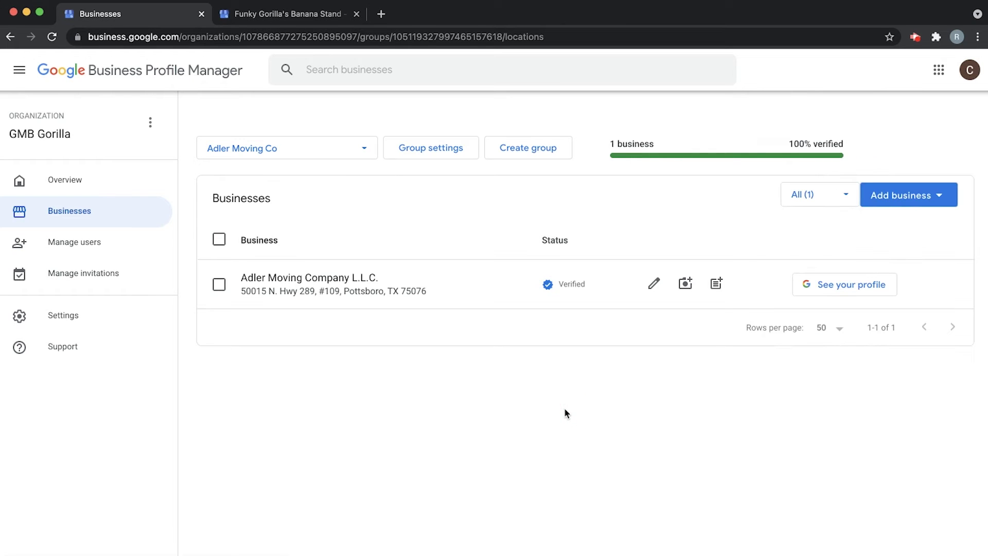
{"action": "left_click", "coordinate": [338, 149]}
{"action": "left_click", "coordinate": [388, 109]}
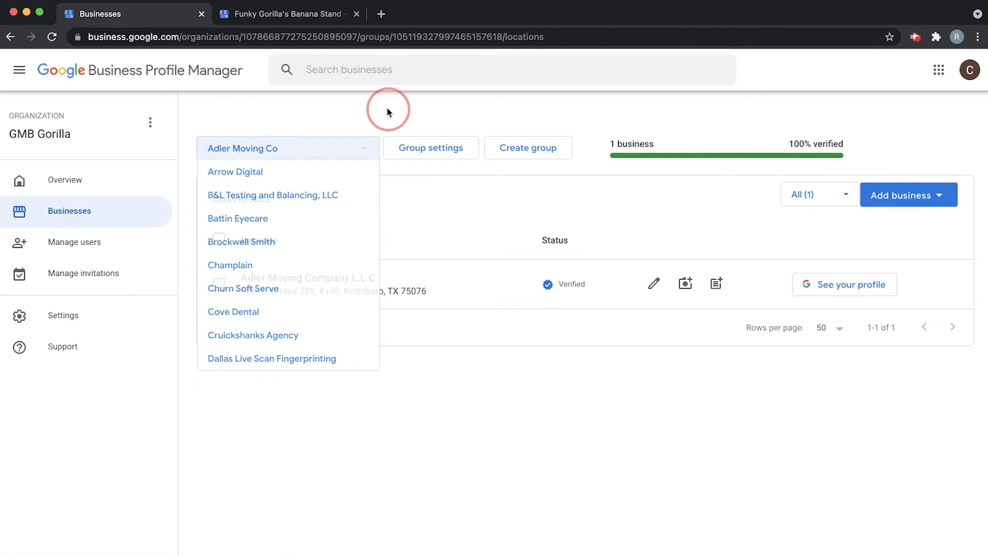
{"action": "left_click", "coordinate": [362, 150]}
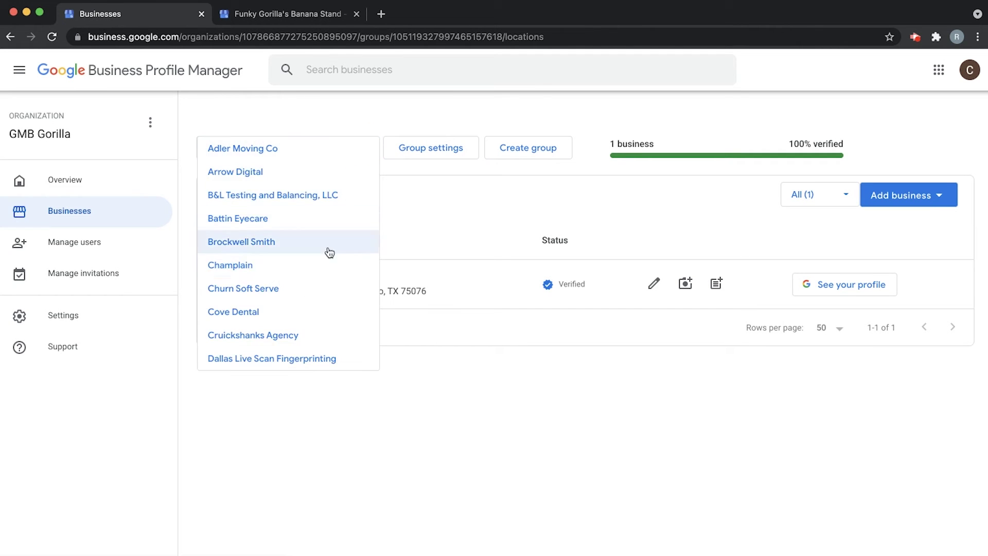
{"action": "scroll", "coordinate": [330, 252], "scroll_direction": "down", "scroll_amount": 4}
{"action": "left_click", "coordinate": [305, 251]}
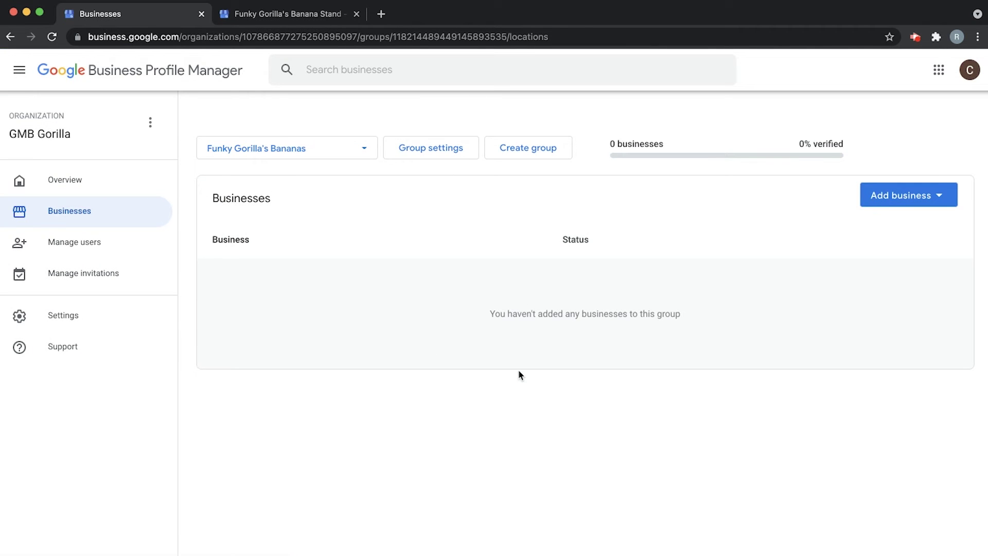
Open the Funky Gorilla's Bananas group settings and copy its business group number.
{"action": "left_click", "coordinate": [442, 152]}
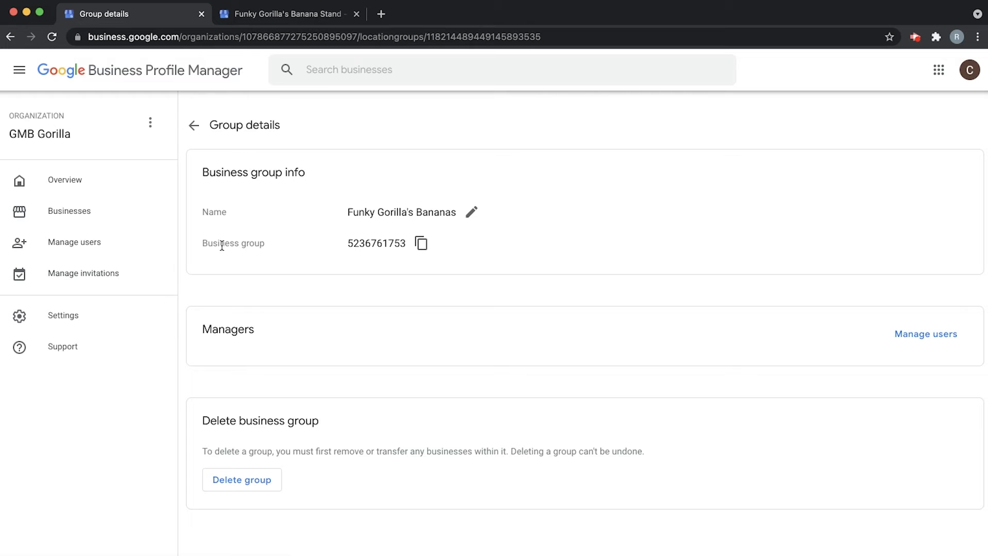
{"action": "left_click_drag", "start_coordinate": [203, 243], "coordinate": [288, 247]}
{"action": "left_click", "coordinate": [380, 263]}
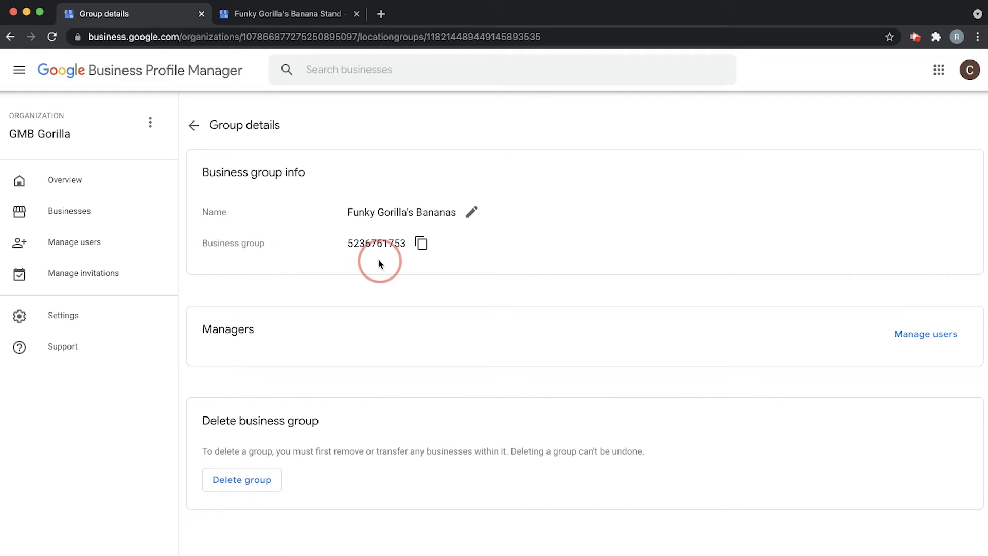
{"action": "left_click", "coordinate": [423, 245]}
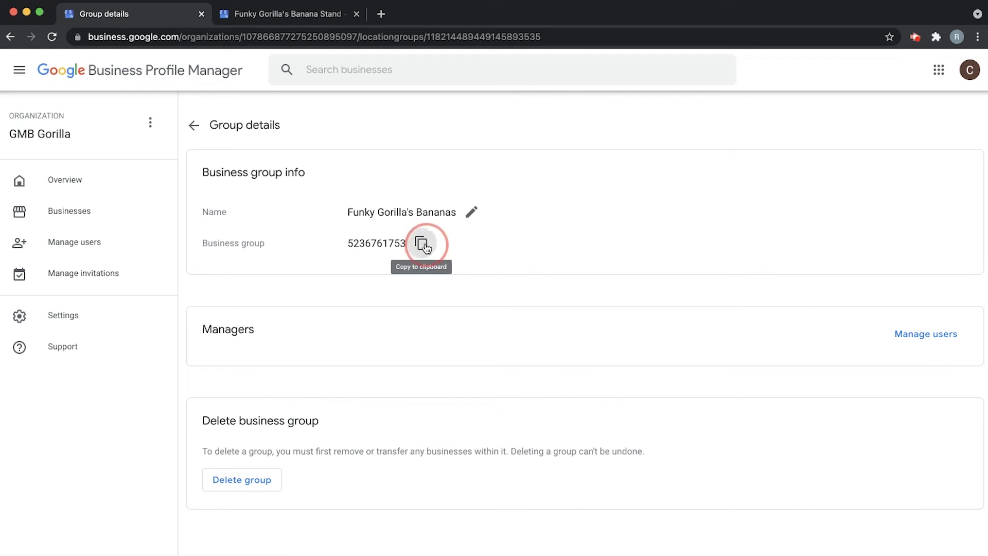
{"action": "left_click", "coordinate": [306, 17]}
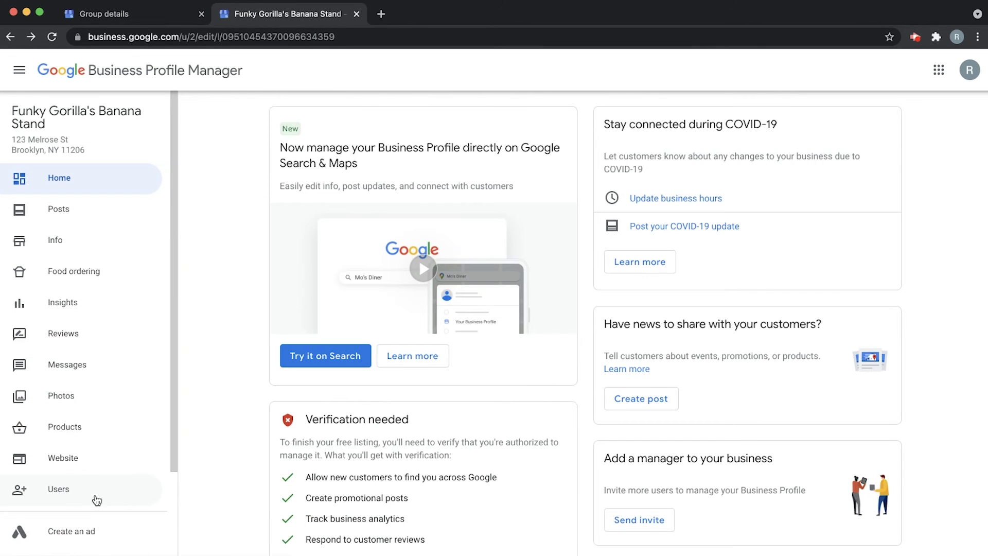
Invite the Funky Gorilla's Bananas group, found by its pasted group number, as Owner of the Banana Stand profile.
{"action": "left_click", "coordinate": [85, 495]}
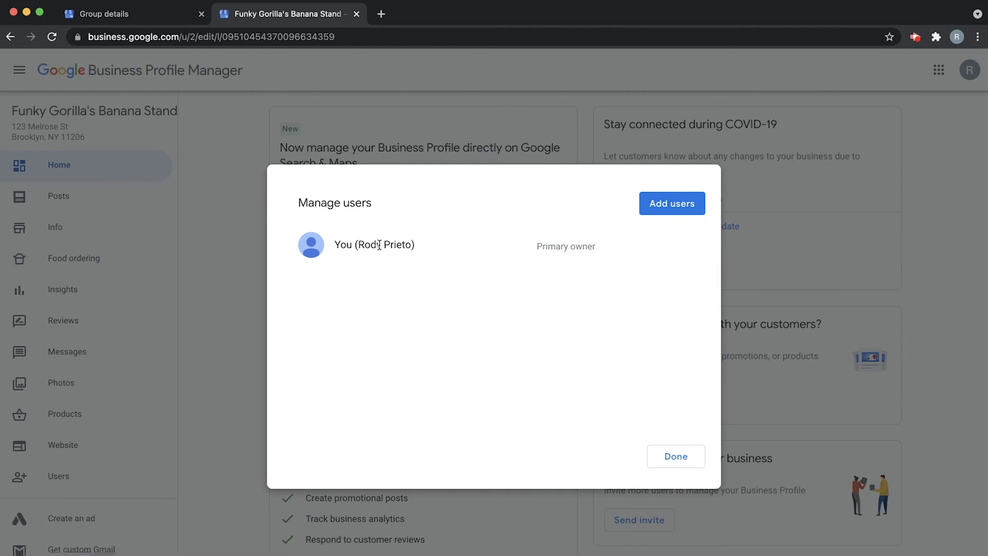
{"action": "left_click", "coordinate": [666, 212]}
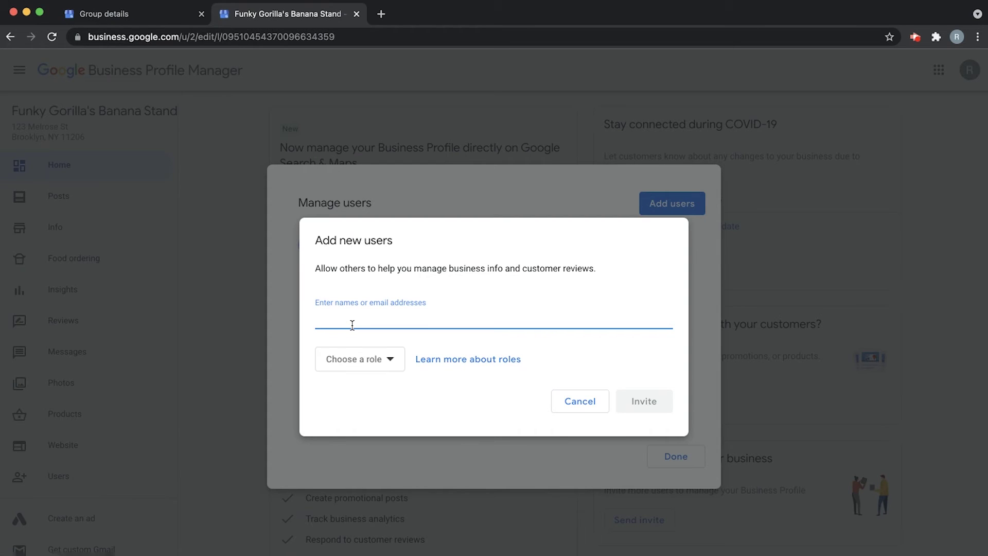
{"action": "key", "text": "super+v"}
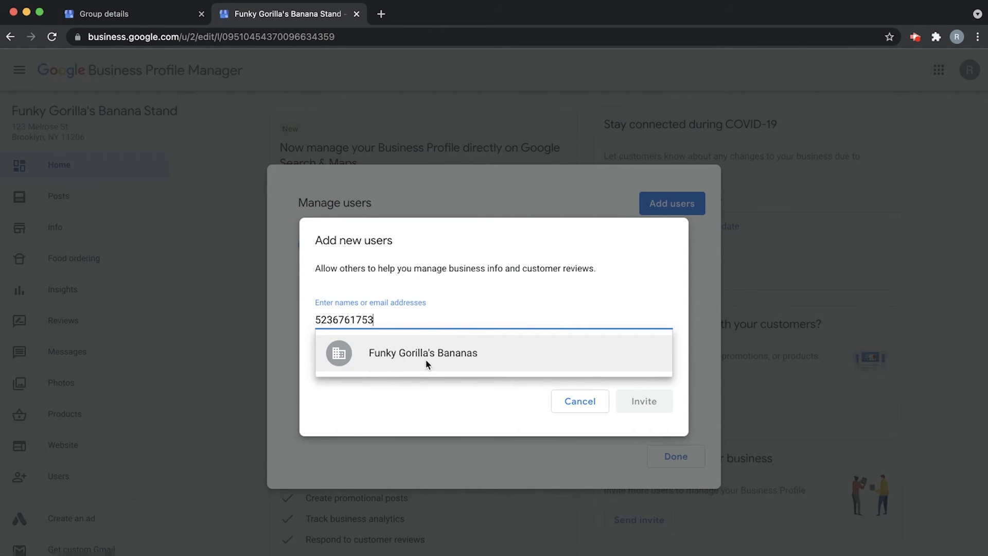
{"action": "left_click", "coordinate": [469, 355]}
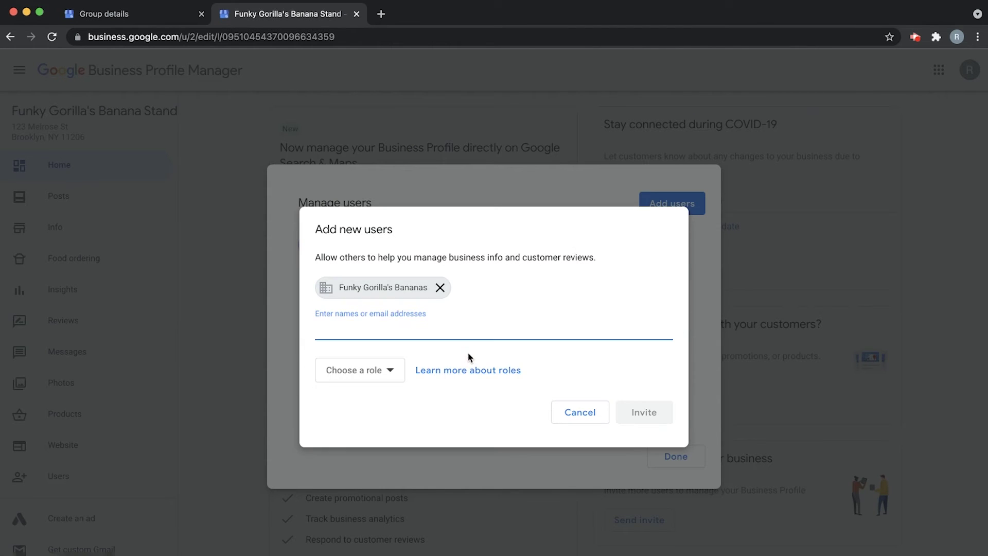
{"action": "left_click", "coordinate": [382, 370]}
{"action": "left_click", "coordinate": [361, 394]}
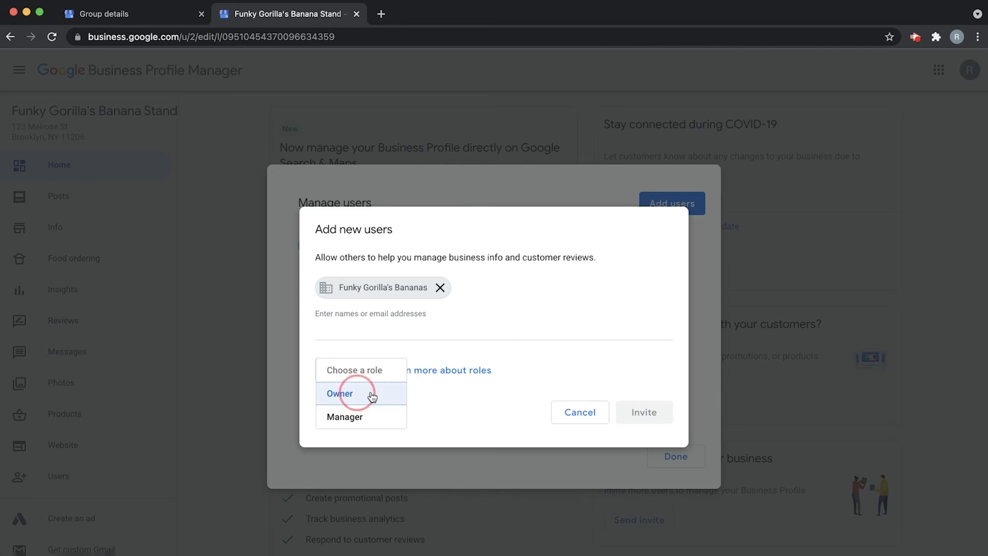
{"action": "left_click", "coordinate": [650, 416]}
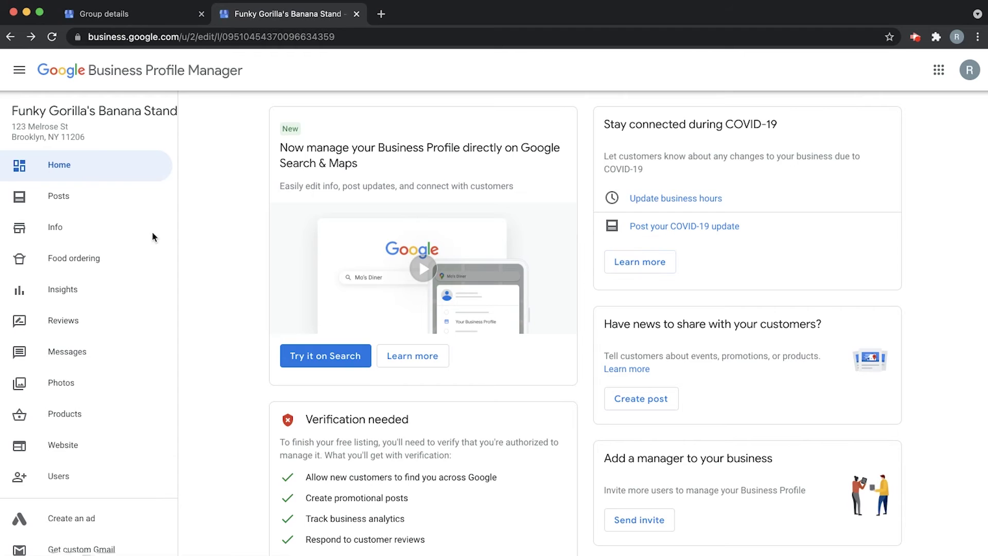
{"action": "left_click", "coordinate": [128, 17]}
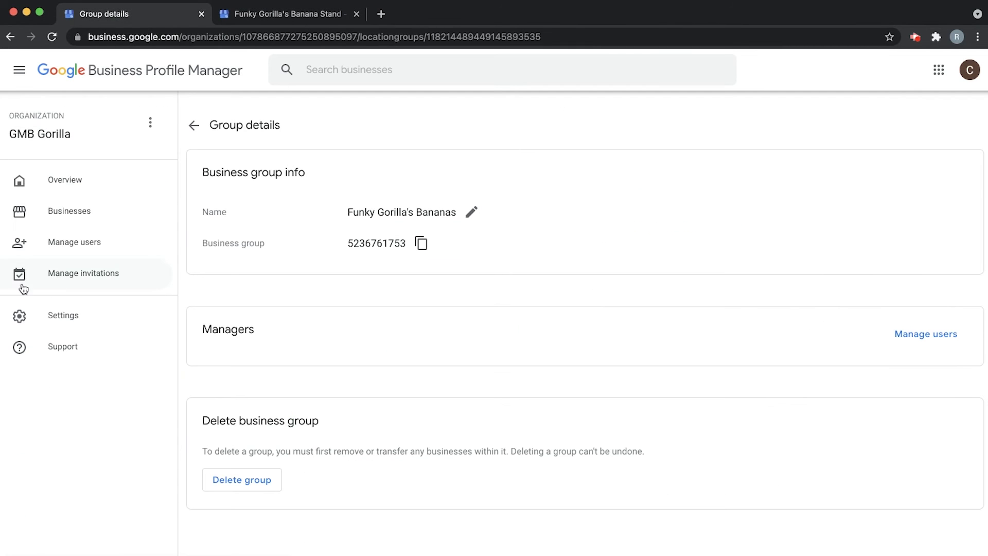
Accept the Owner invitation from Funky Gorilla's Banana Stand under Manage invitations.
{"action": "left_click", "coordinate": [974, 72]}
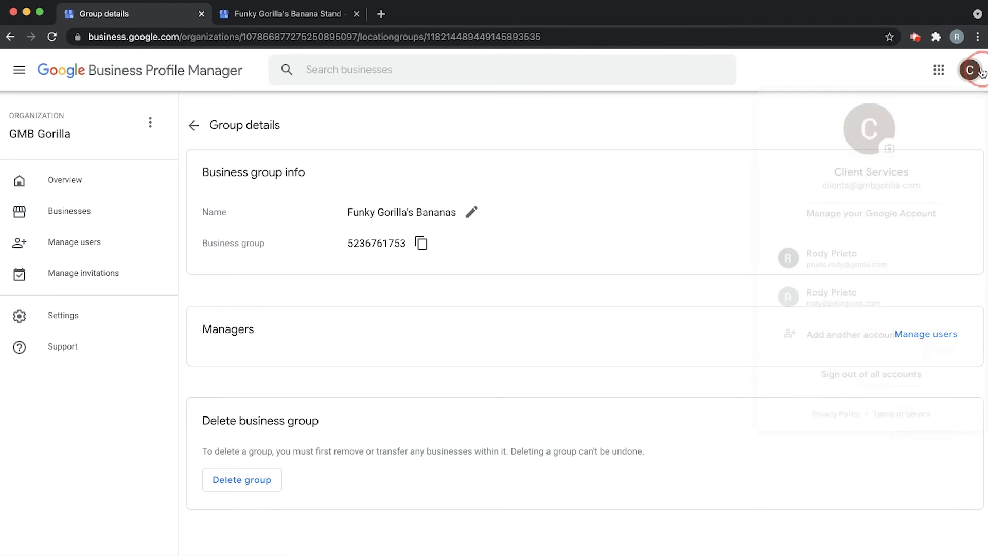
{"action": "left_click", "coordinate": [627, 223]}
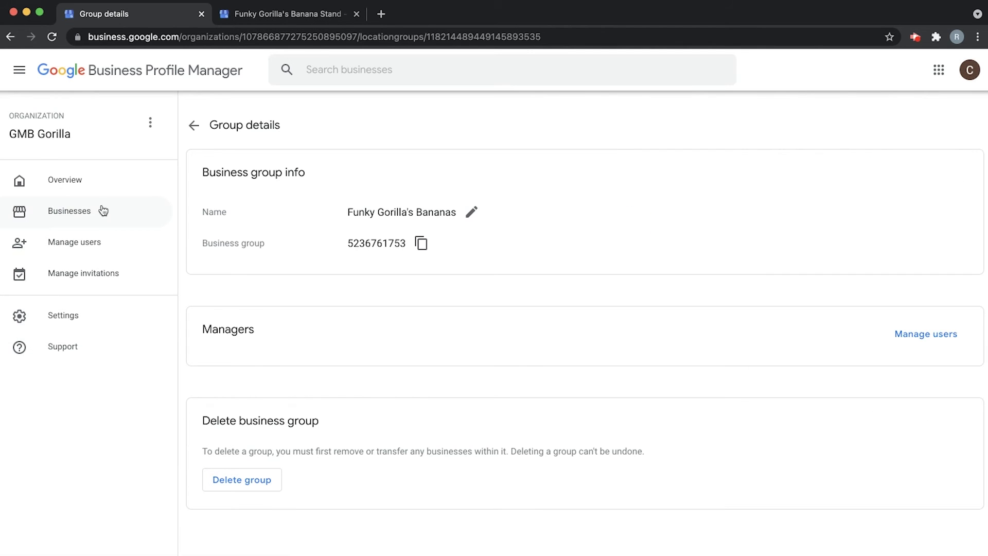
{"action": "left_click", "coordinate": [92, 272]}
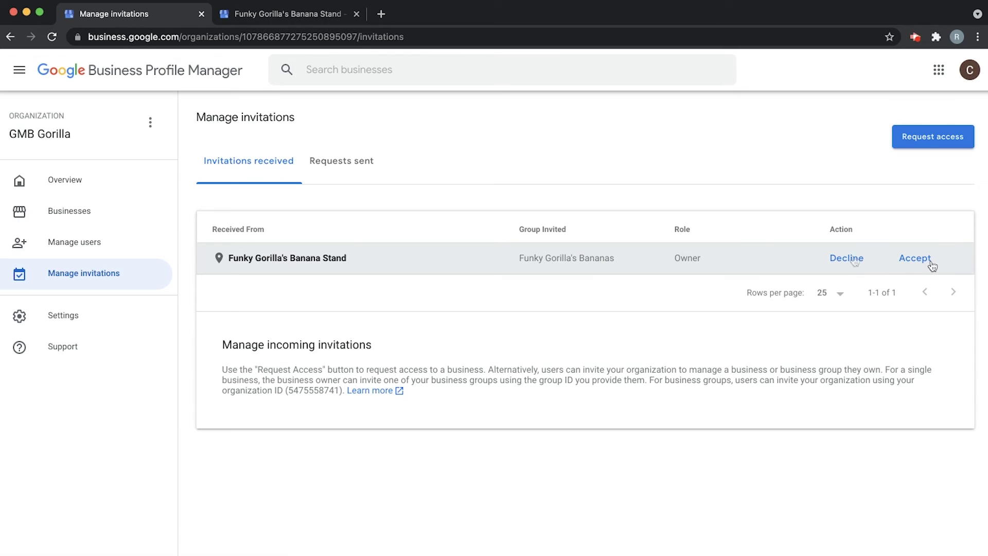
{"action": "left_click", "coordinate": [915, 257]}
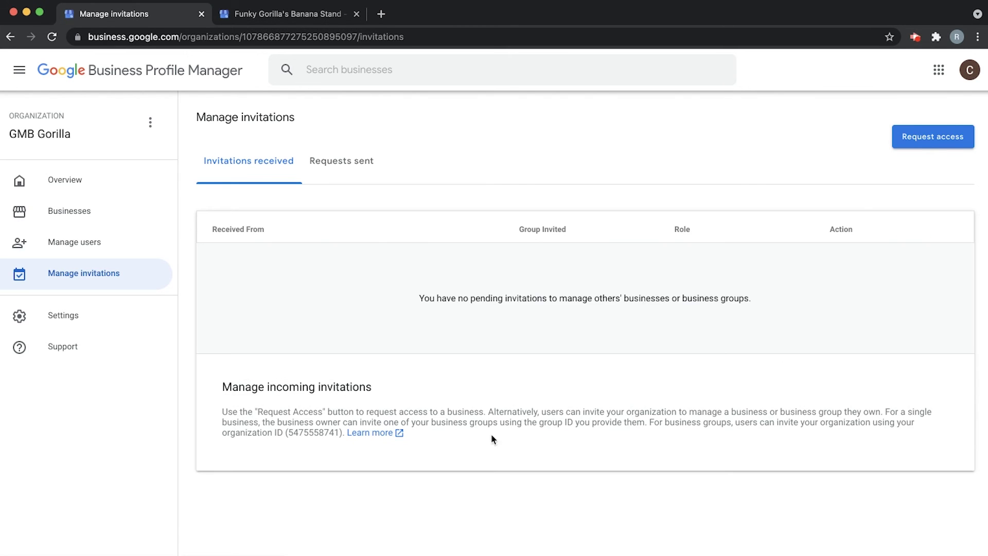
{"action": "left_click", "coordinate": [124, 206]}
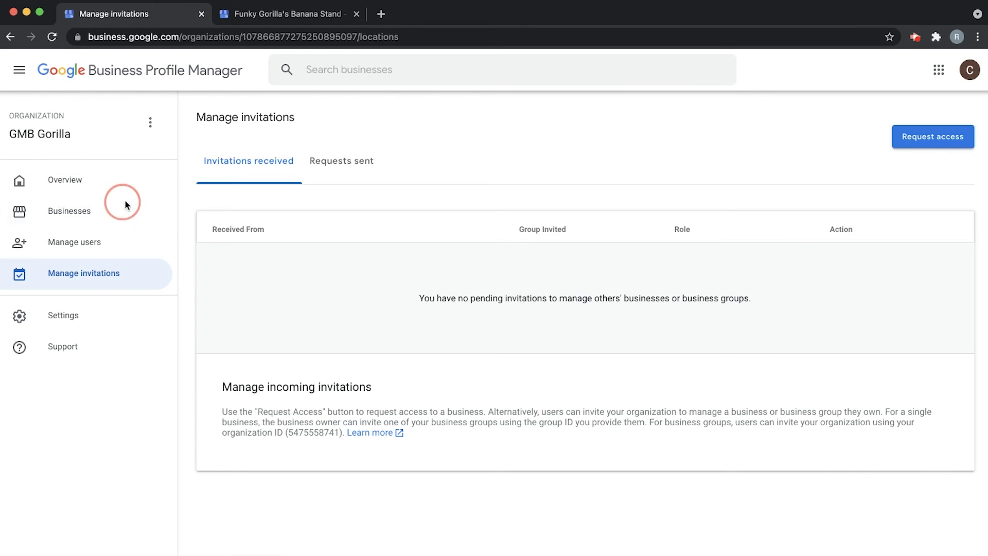
Show the Funky Gorilla's Bananas group and reload so Funky Gorilla's Banana Stand appears in it.
{"action": "left_click", "coordinate": [354, 152]}
{"action": "scroll", "coordinate": [333, 319], "scroll_direction": "down", "scroll_amount": 10}
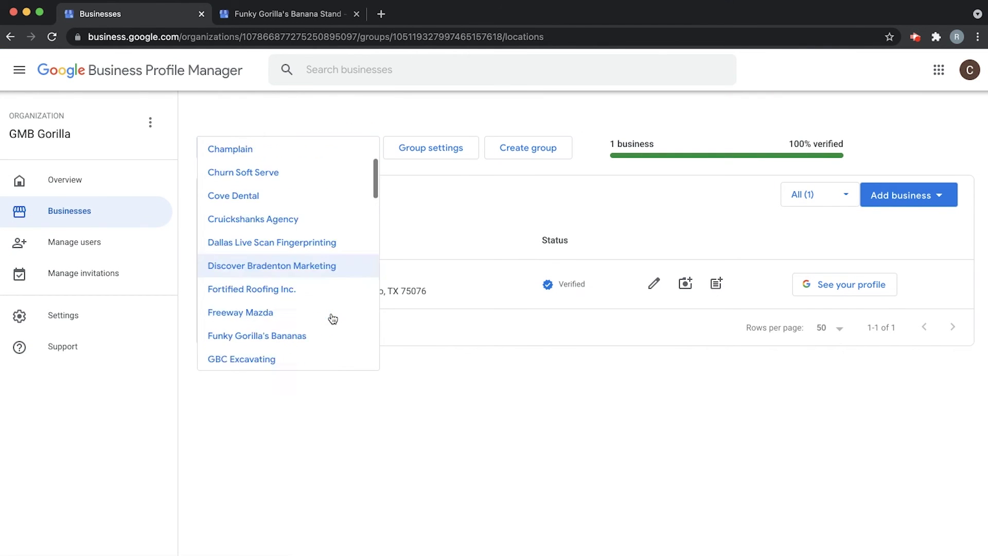
{"action": "scroll", "coordinate": [333, 319], "scroll_direction": "down", "scroll_amount": 2}
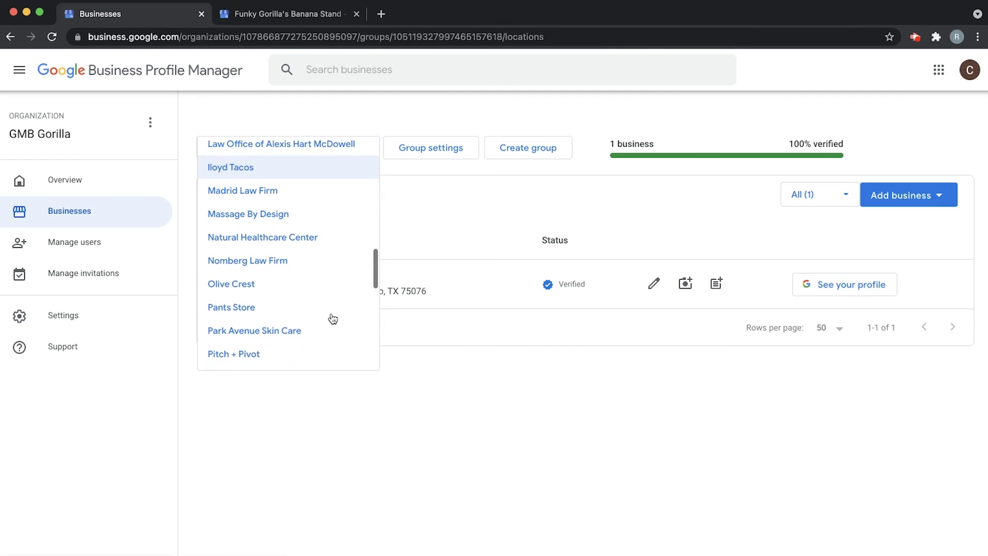
{"action": "scroll", "coordinate": [333, 318], "scroll_direction": "up", "scroll_amount": 6}
{"action": "scroll", "coordinate": [333, 319], "scroll_direction": "up", "scroll_amount": 8}
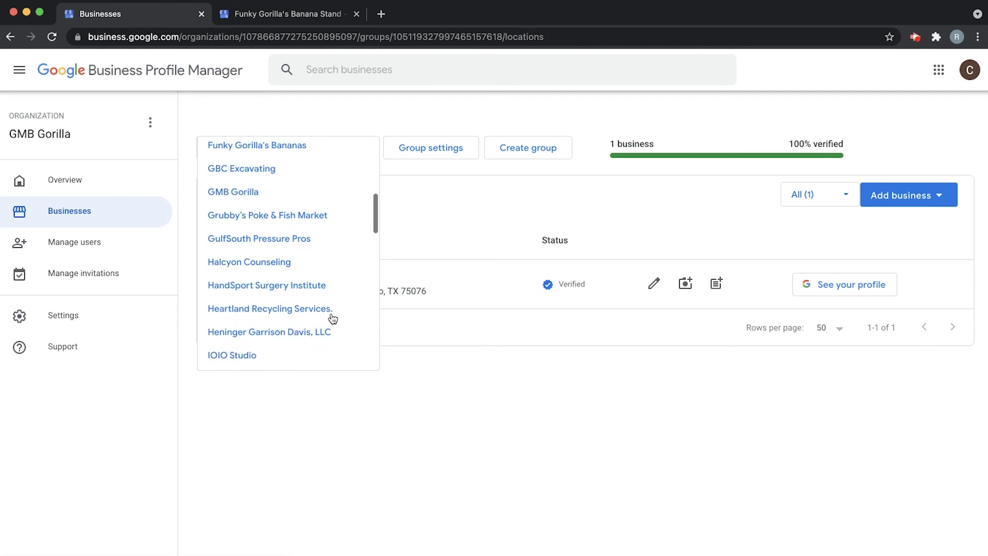
{"action": "scroll", "coordinate": [330, 315], "scroll_direction": "down", "scroll_amount": 3}
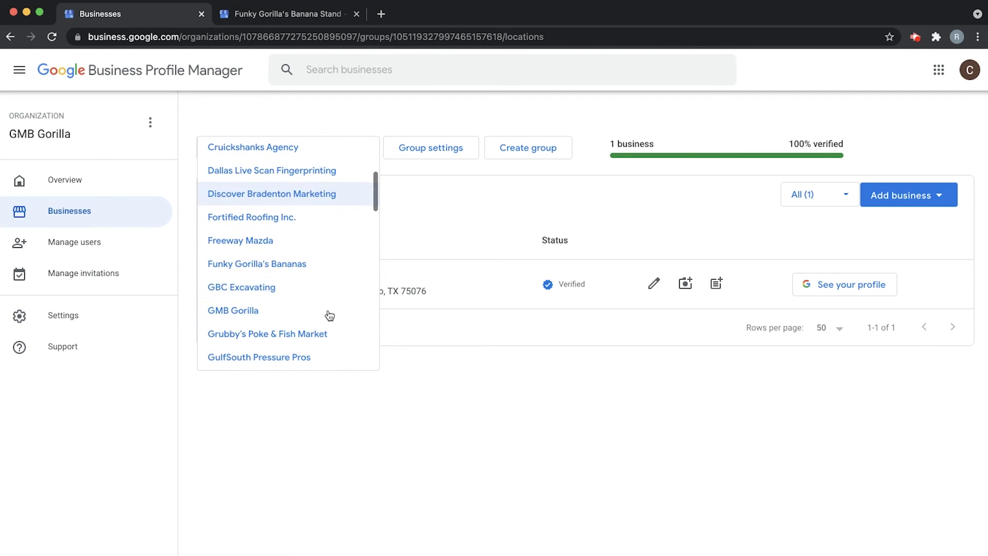
{"action": "left_click", "coordinate": [319, 265]}
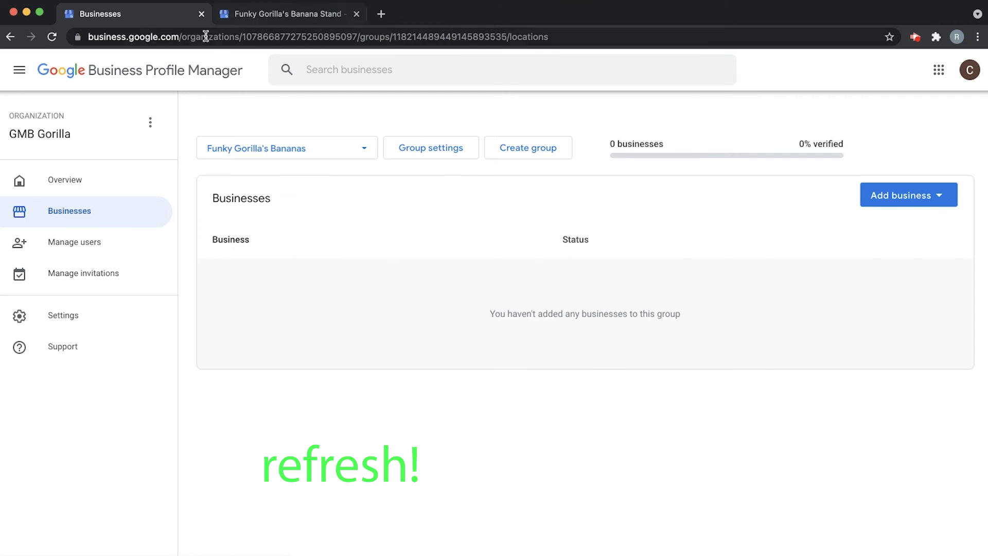
{"action": "left_click", "coordinate": [52, 36]}
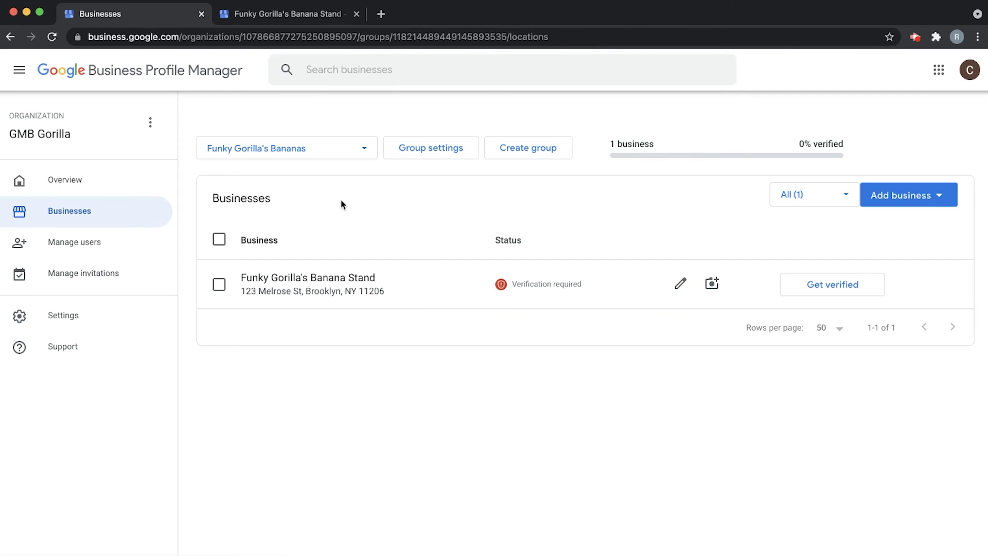
{"action": "left_click", "coordinate": [283, 15]}
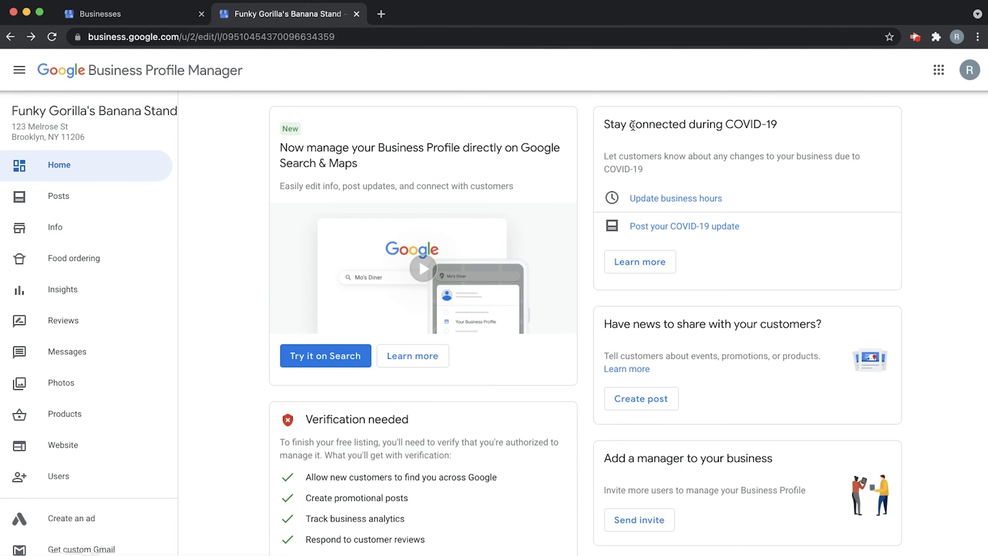
In the profile's Users, change Funky Gorilla's Bananas' role to Primary owner and confirm the transfer.
{"action": "scroll", "coordinate": [103, 361], "scroll_direction": "down", "scroll_amount": 2}
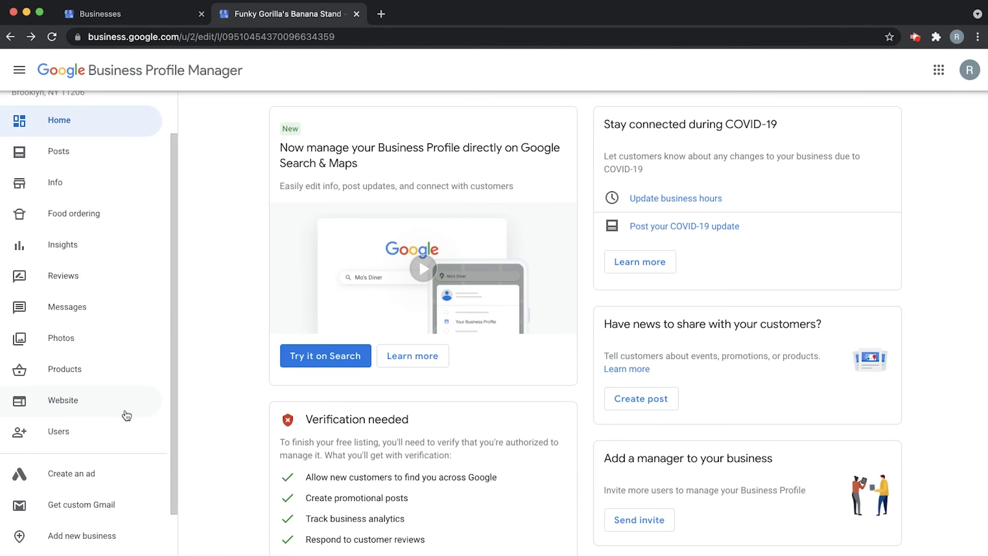
{"action": "left_click", "coordinate": [116, 439]}
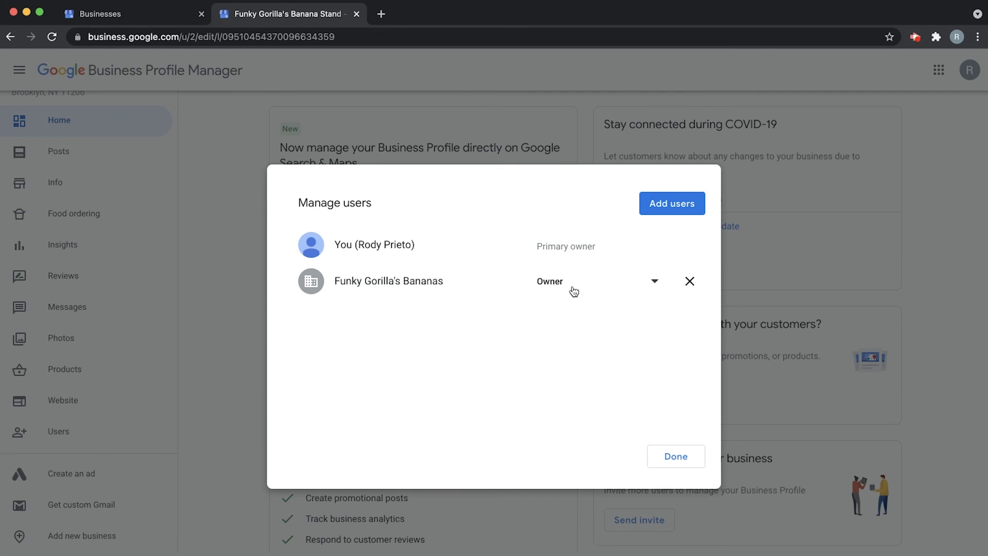
{"action": "left_click", "coordinate": [657, 285]}
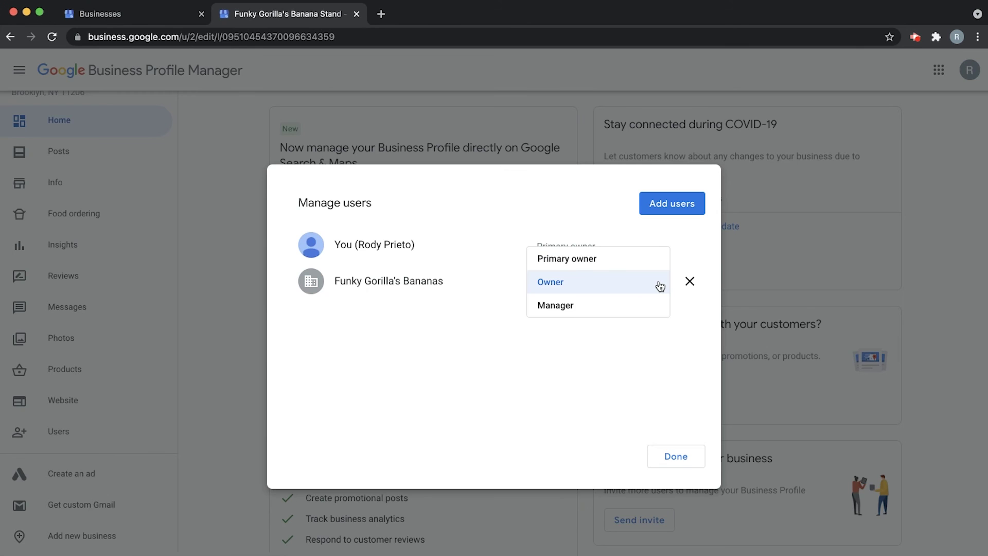
{"action": "left_click", "coordinate": [603, 264]}
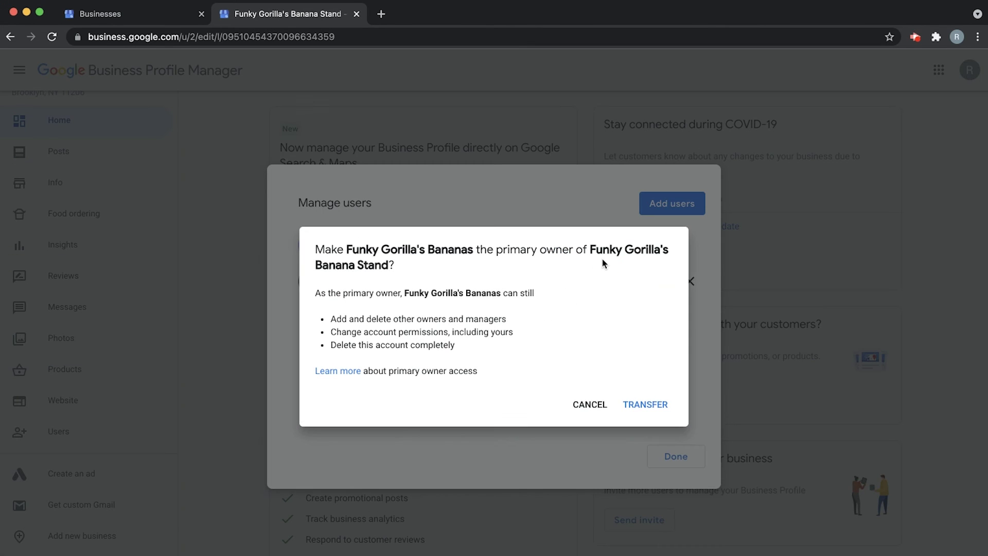
{"action": "left_click_drag", "start_coordinate": [345, 245], "coordinate": [564, 283]}
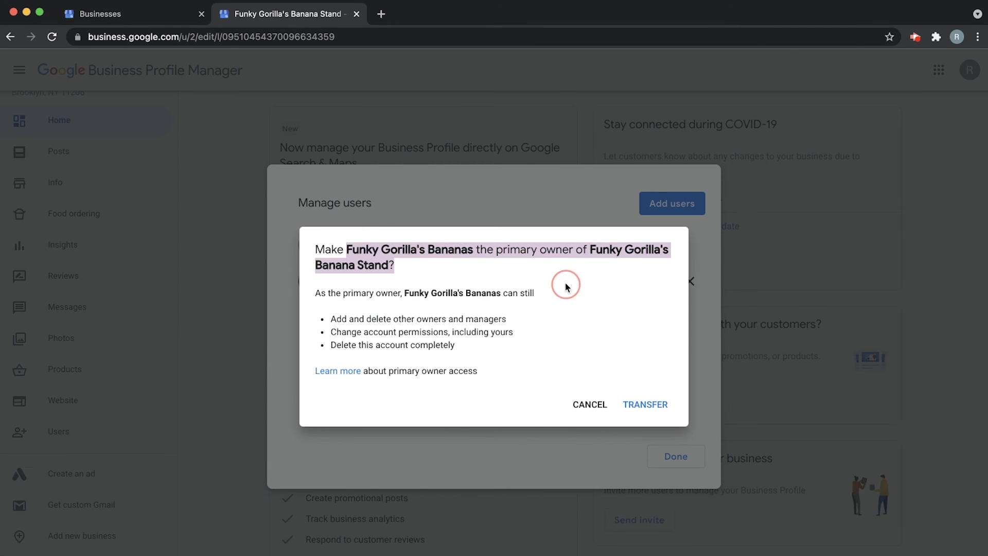
{"action": "left_click", "coordinate": [566, 284]}
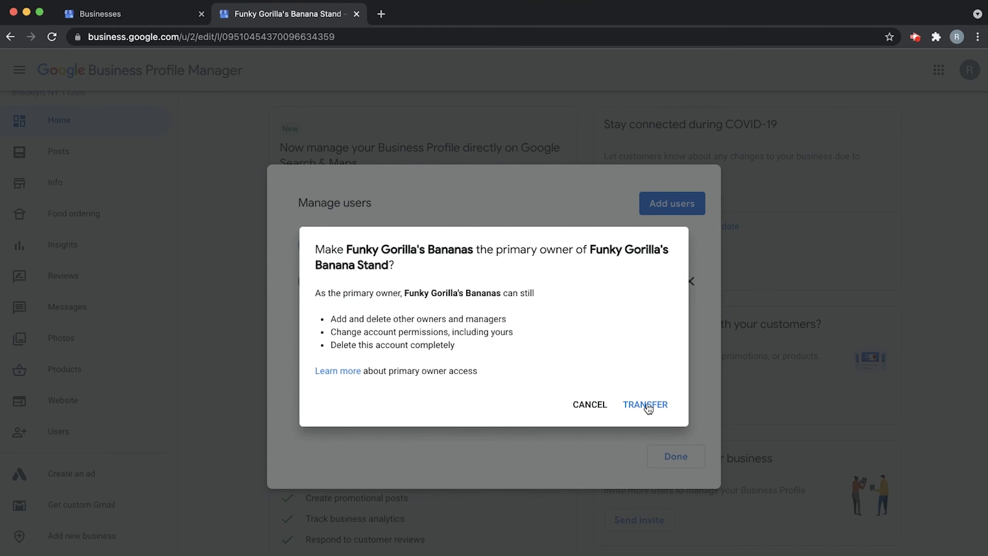
{"action": "left_click", "coordinate": [646, 406]}
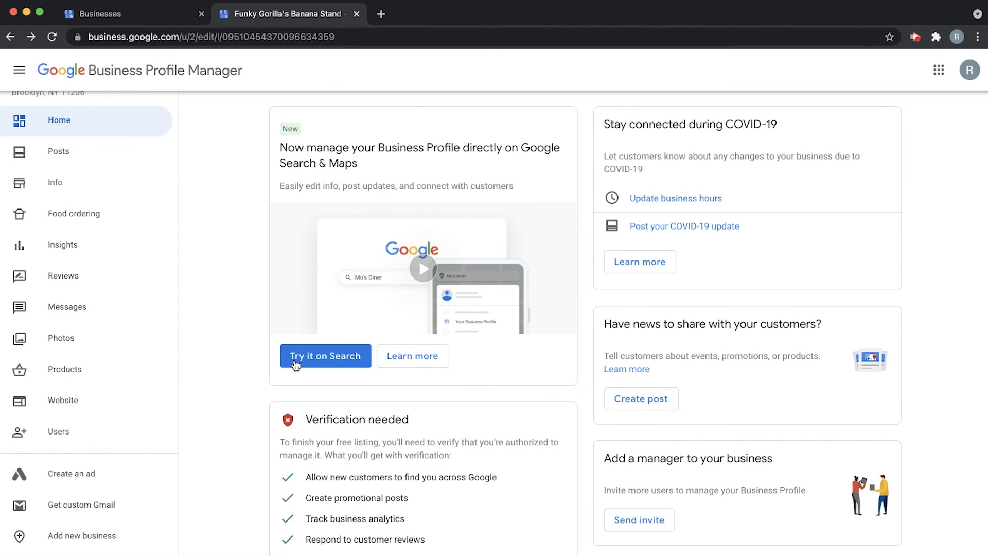
From the organization's Businesses list, open Banana Stand's users and verify Funky Gorilla's Bananas is Primary owner.
{"action": "left_click", "coordinate": [160, 17]}
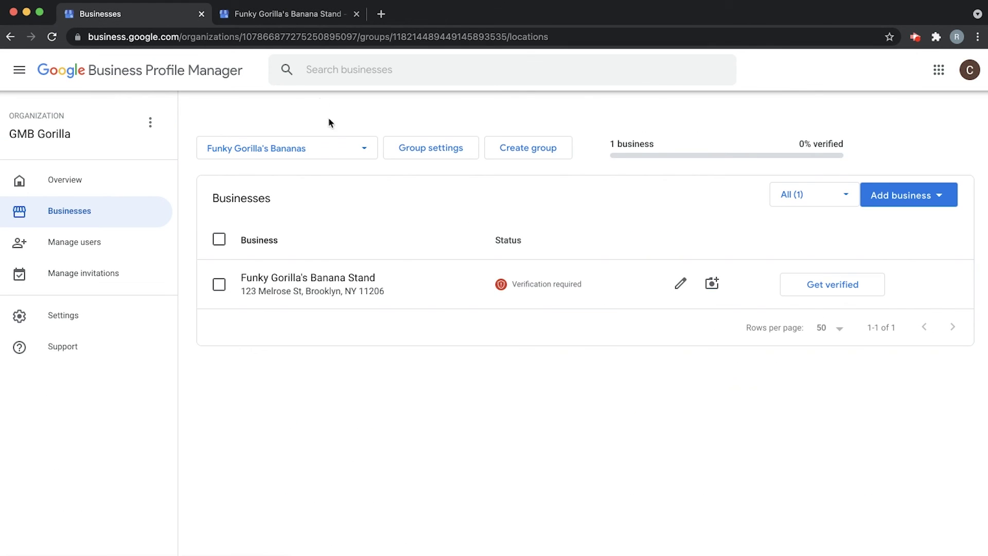
{"action": "left_click", "coordinate": [291, 285]}
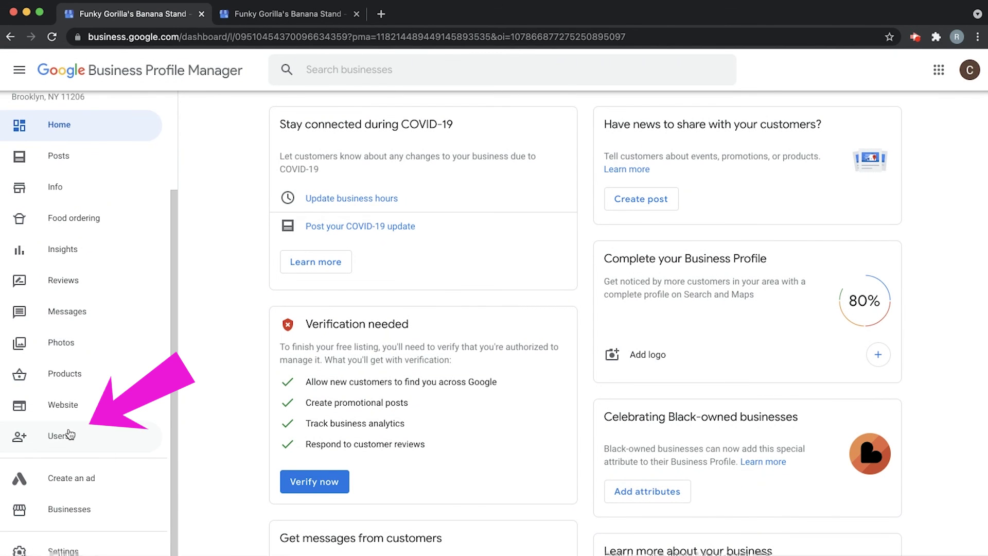
{"action": "left_click", "coordinate": [64, 436]}
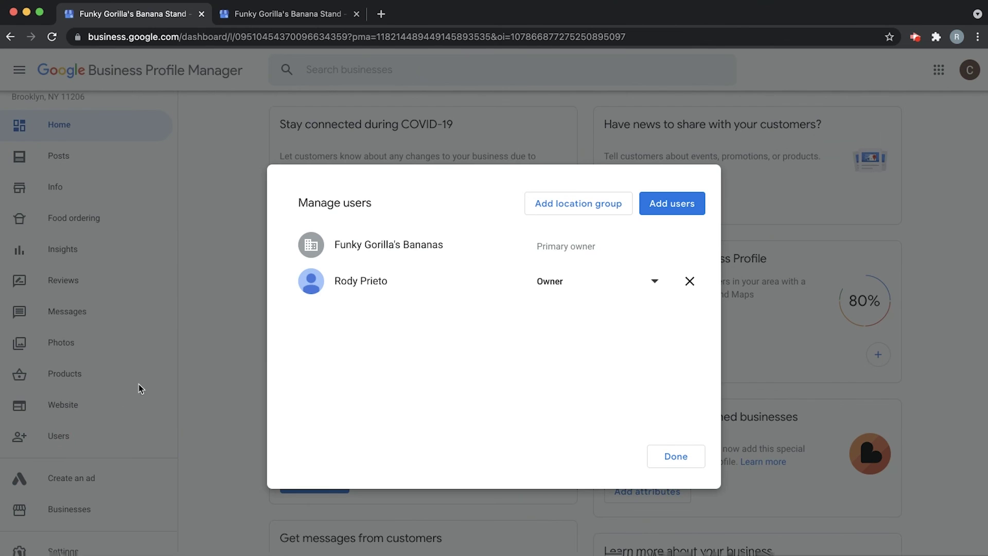
{"action": "left_click_drag", "start_coordinate": [333, 245], "coordinate": [495, 249]}
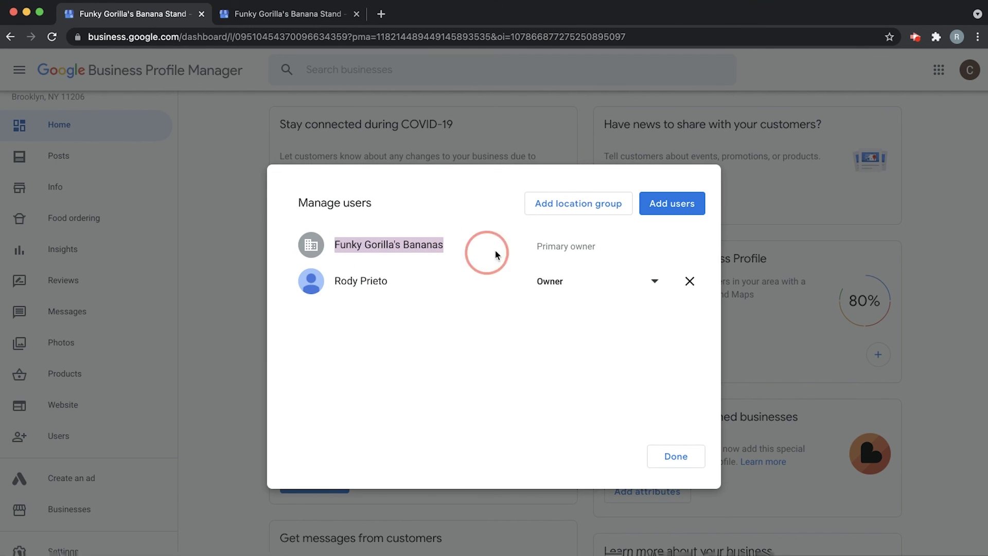